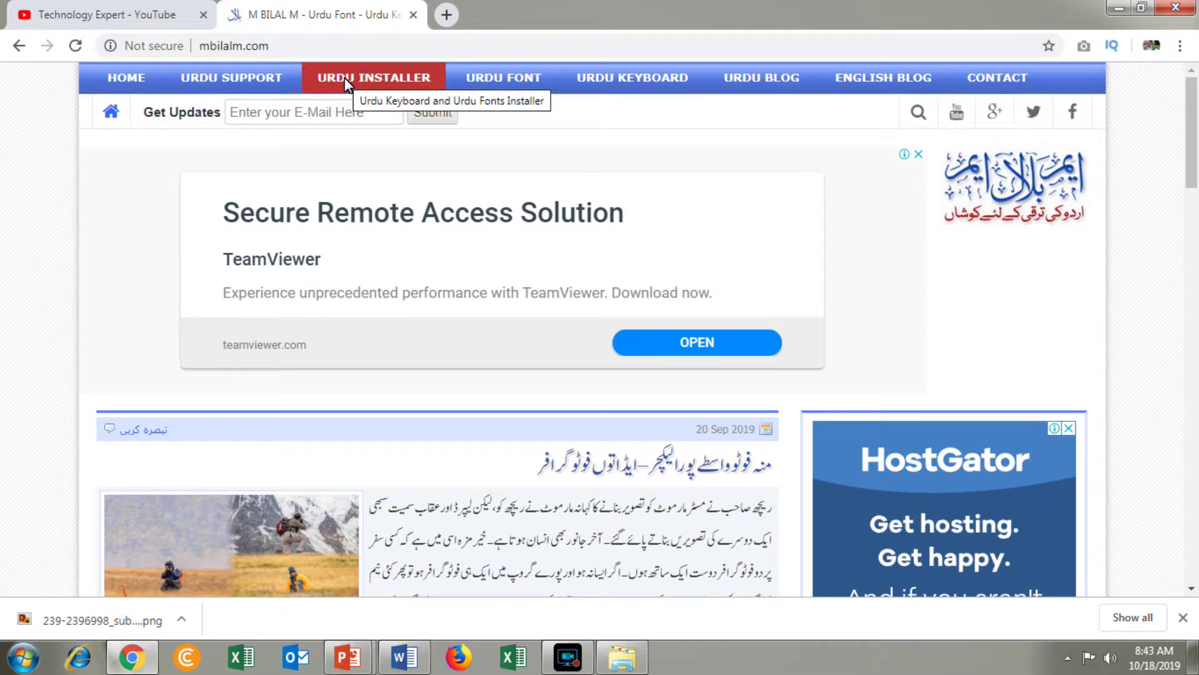
Open the site's Urdu Installer page and follow its link to download Pak Urdu Installer
click(343, 77)
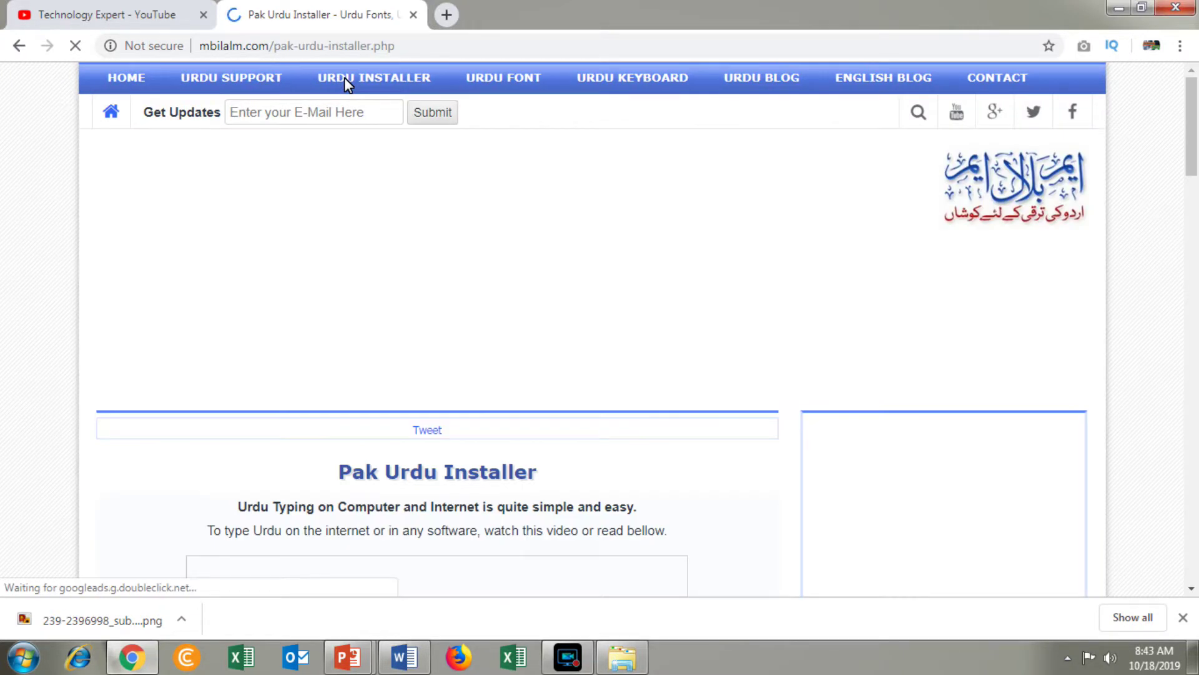
scroll(349, 85, down, 1)
scroll(348, 85, down, 2)
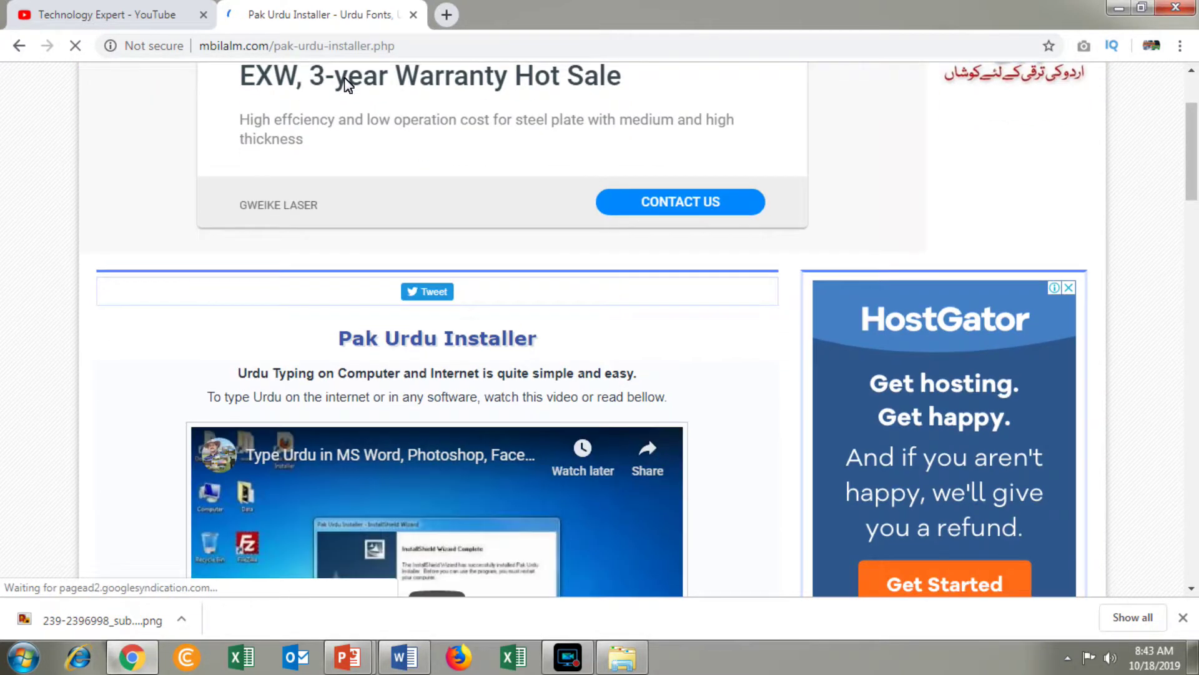
scroll(347, 83, down, 6)
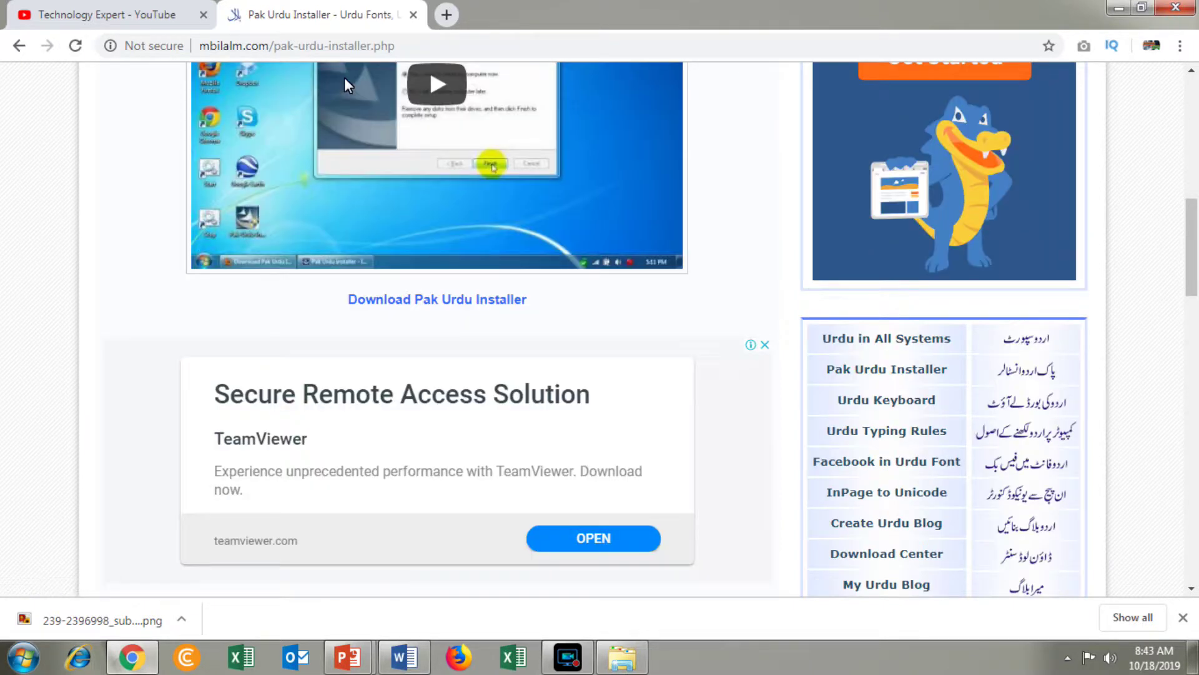
click(433, 304)
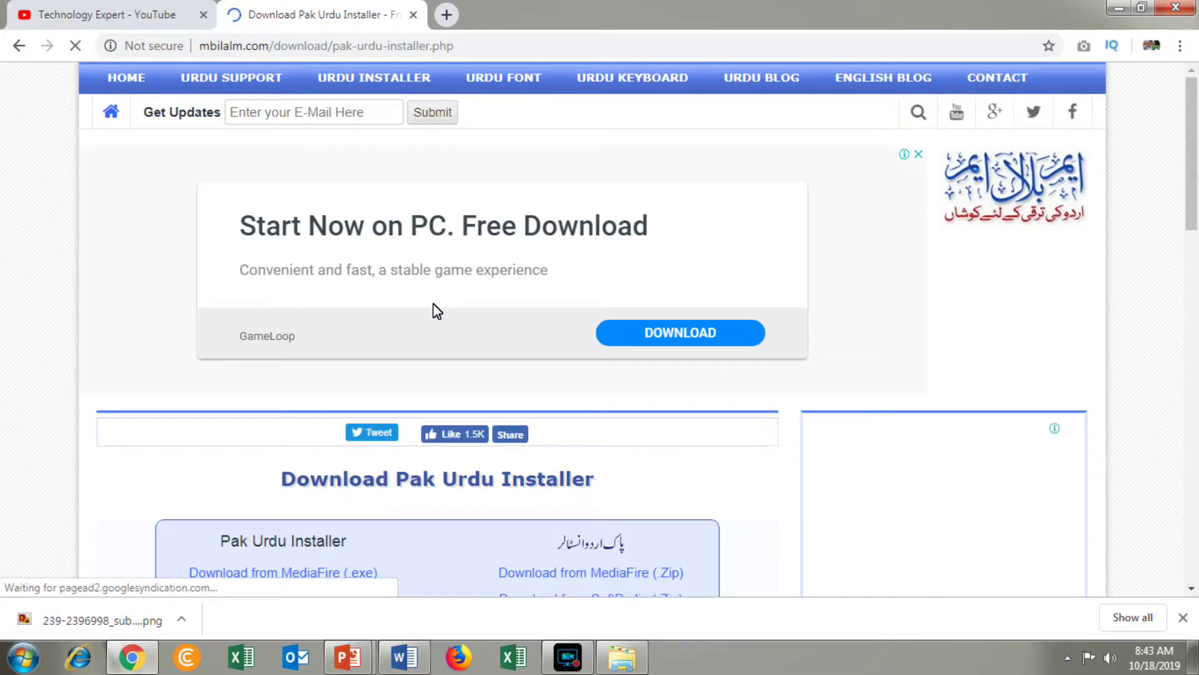
Open the MediaFire (.exe) version of Pak Urdu Installer and request the file download
scroll(434, 306, down, 3)
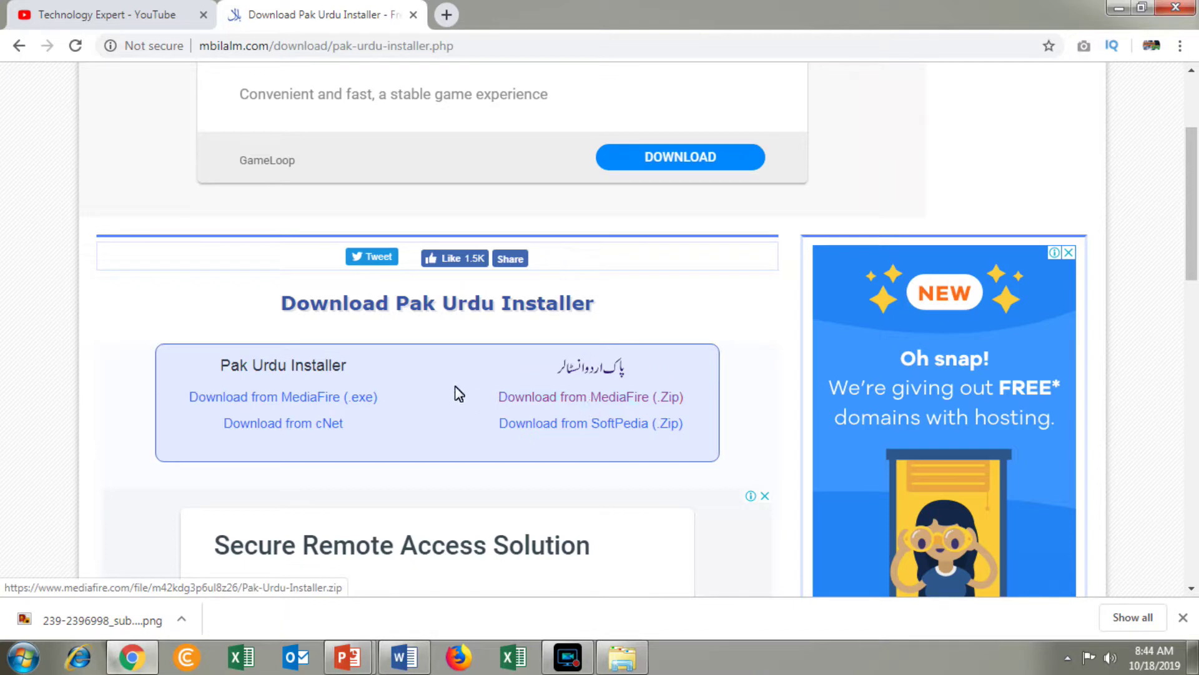
click(348, 397)
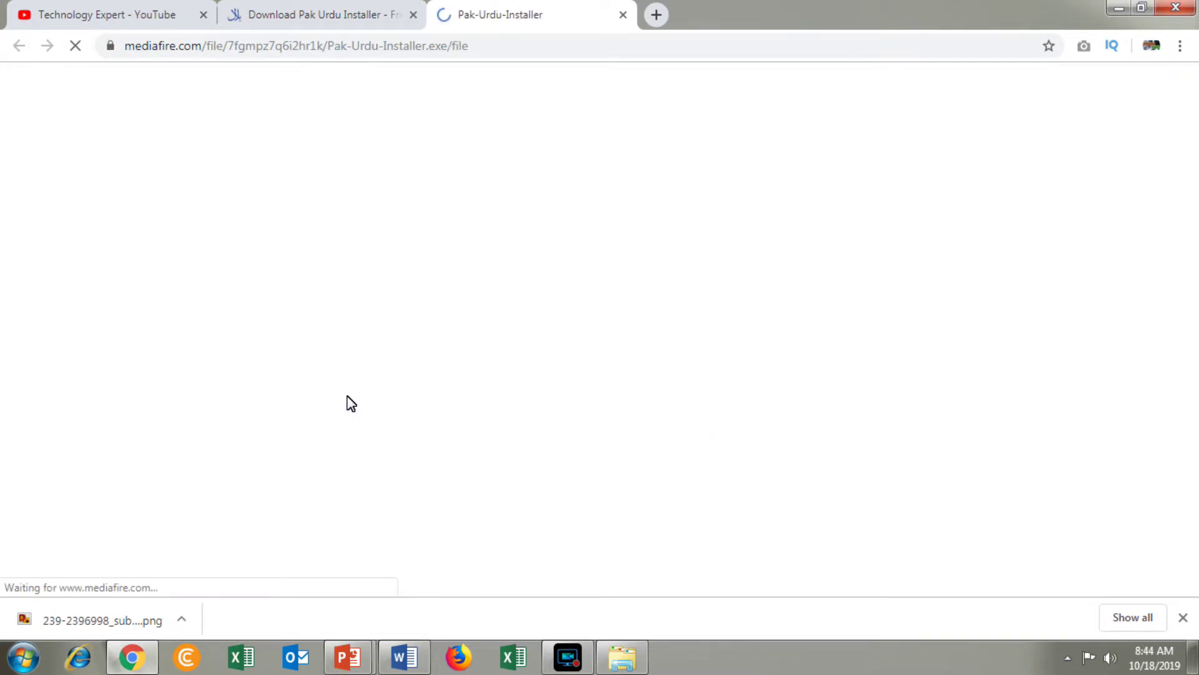
click(871, 219)
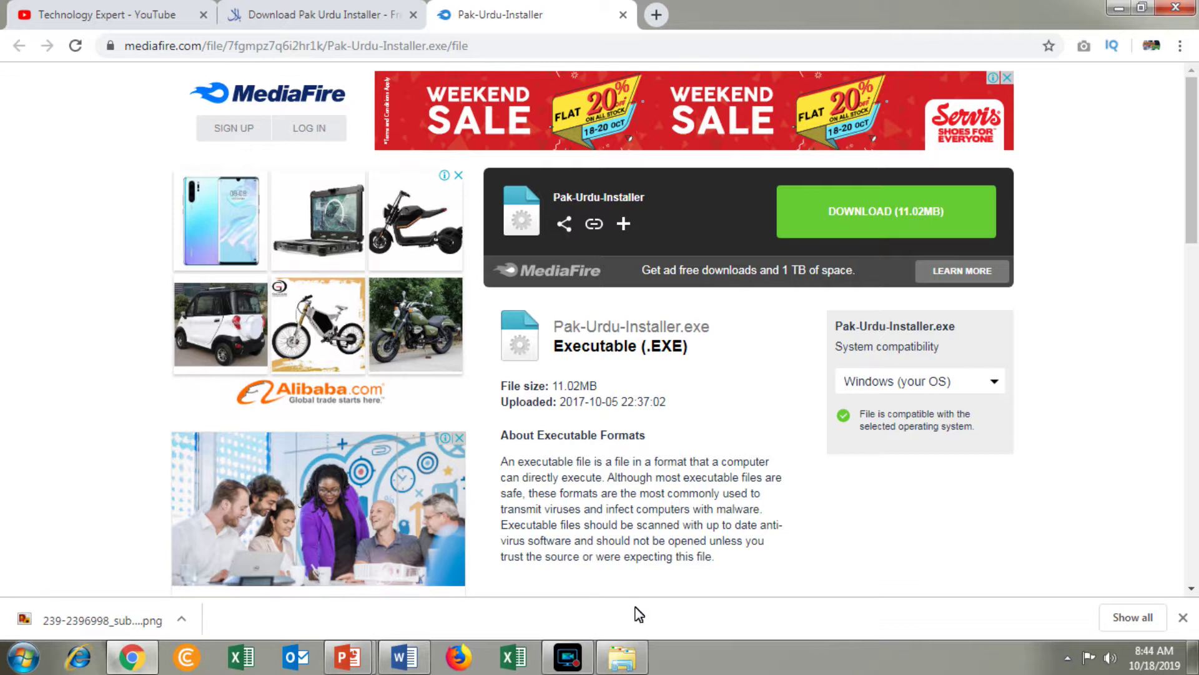
Switch to Windows Explorer and launch Pak-Urdu-Installer from the Downloads folder
click(627, 657)
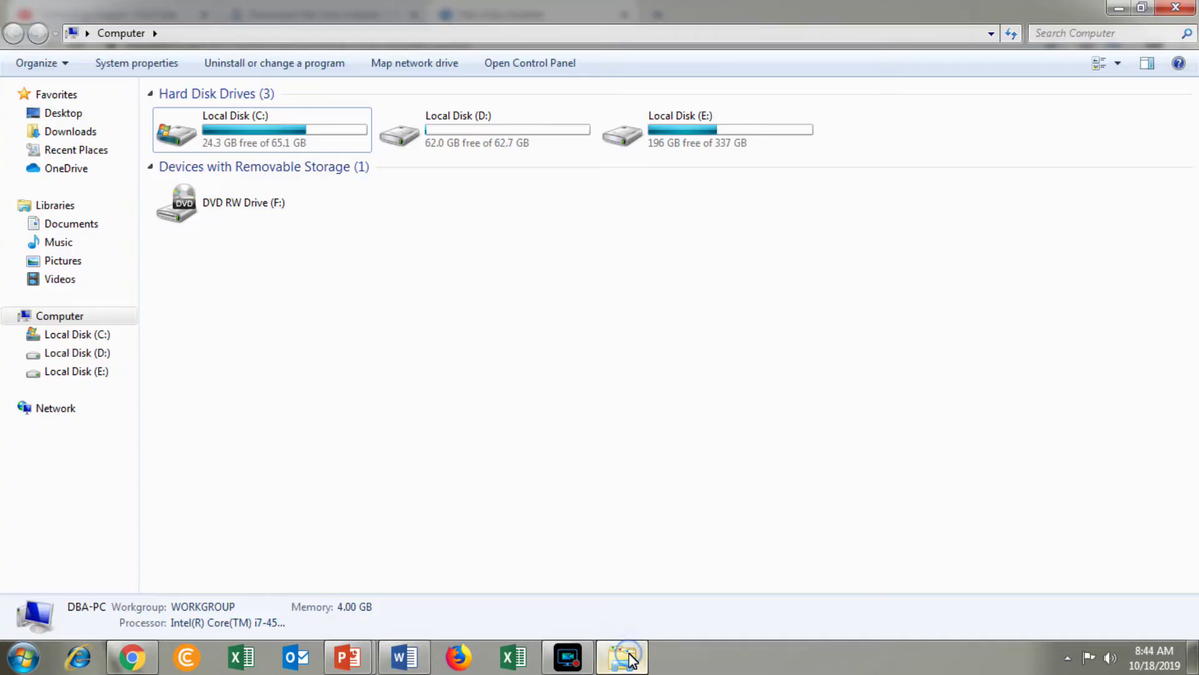
click(71, 131)
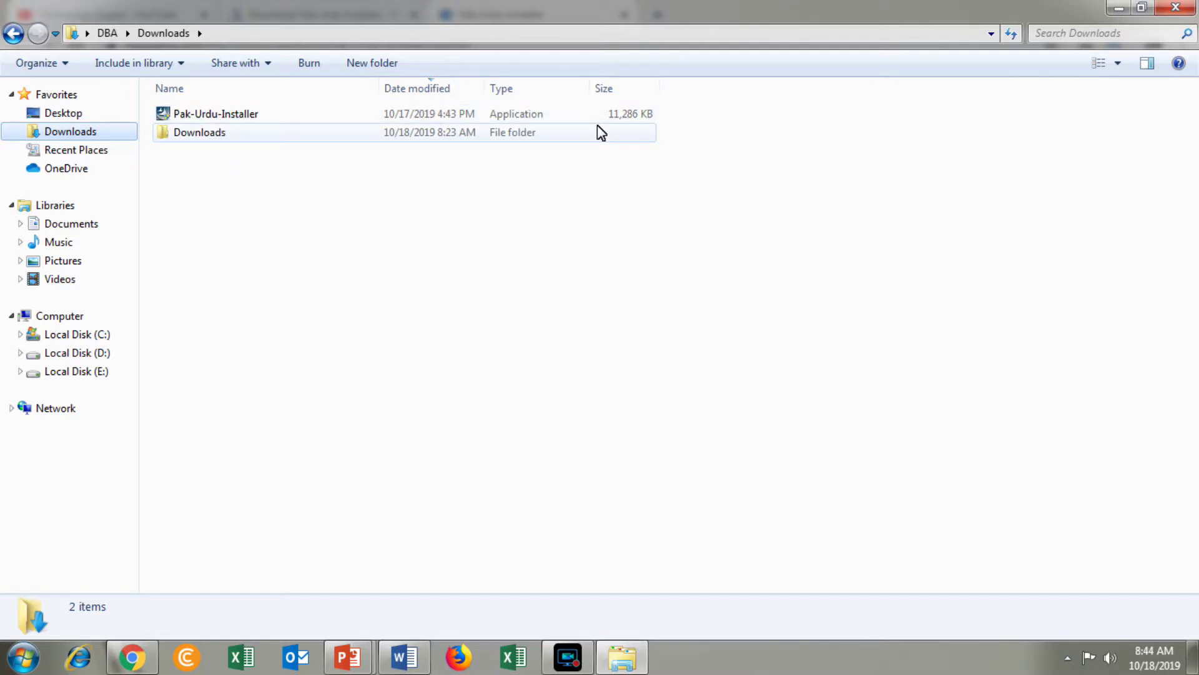
double_click(240, 118)
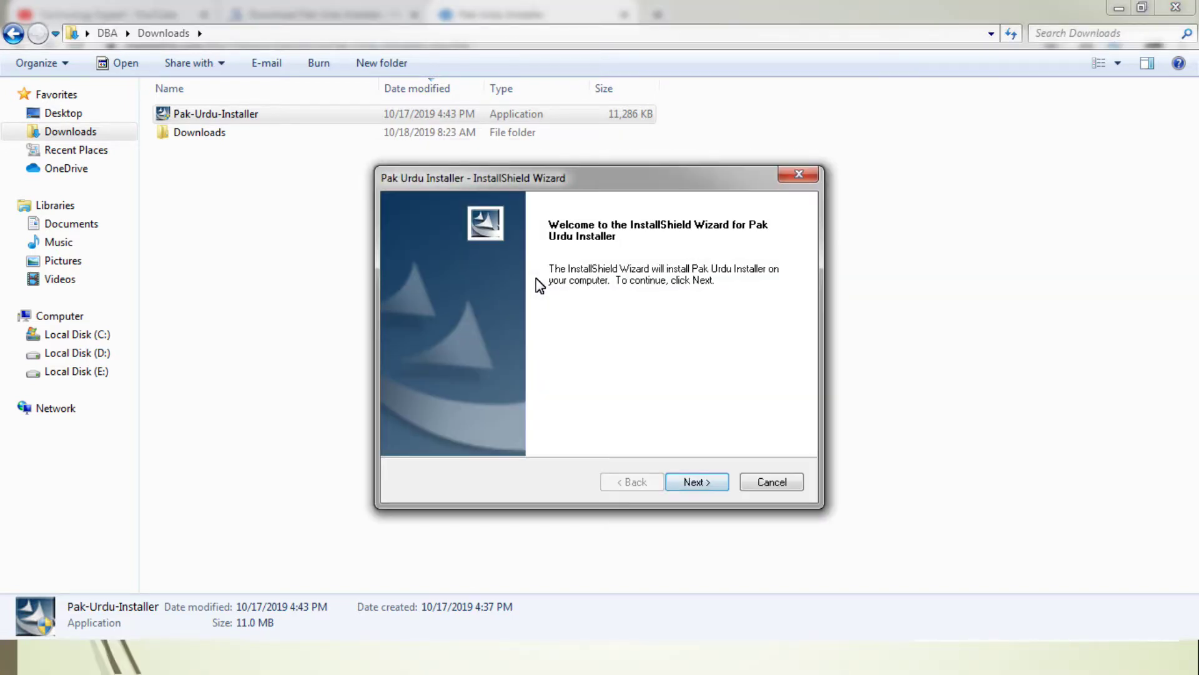
Install Pak Urdu Installer through the wizard and finish with the option to restart the computer later
key(Return)
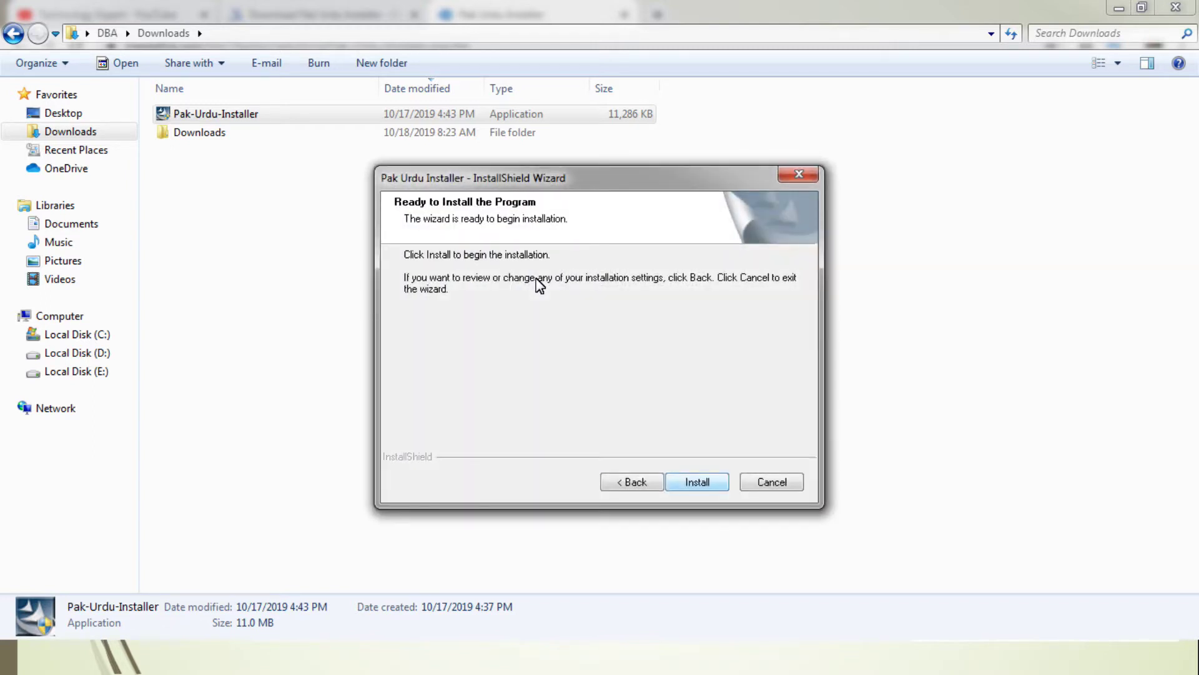
key(Return)
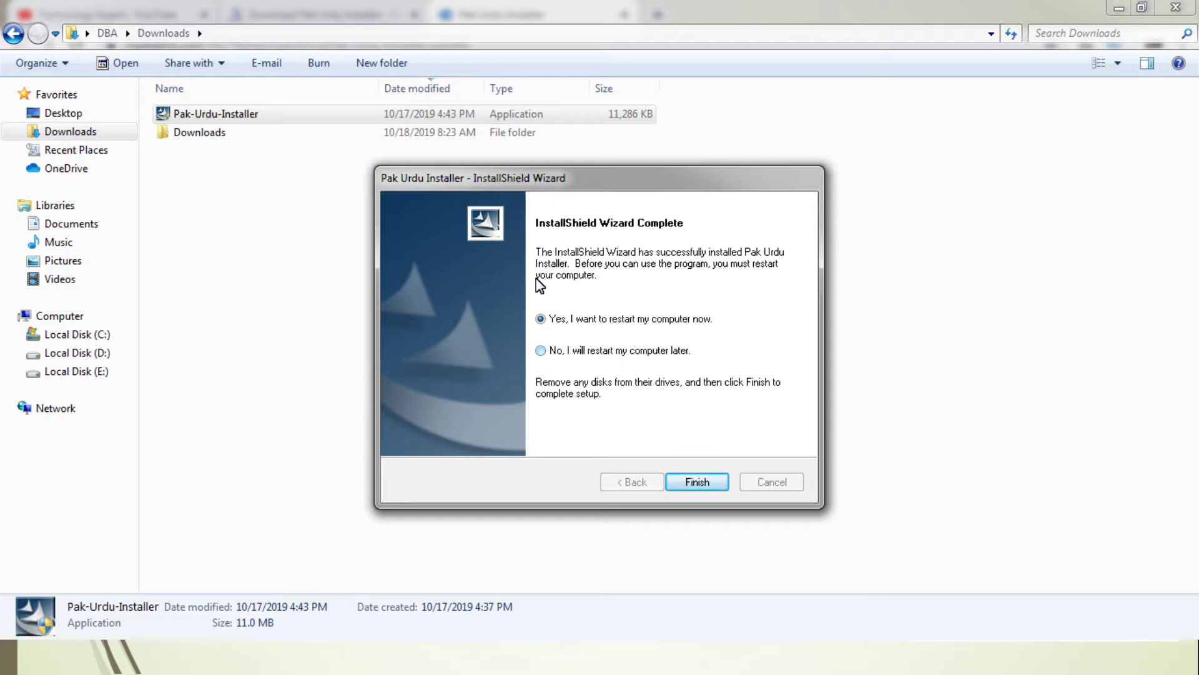
key(Down)
key(Return)
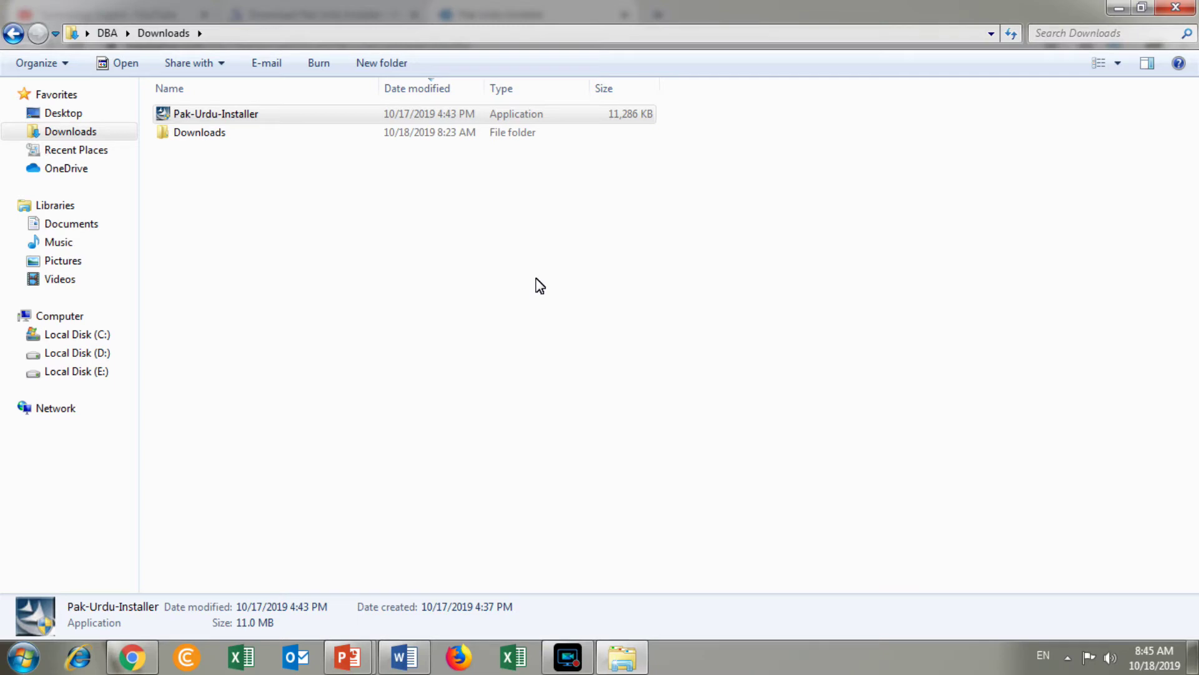
Minimize the Explorer window, end the running slide show and minimize PowerPoint to reach the desktop
click(1118, 7)
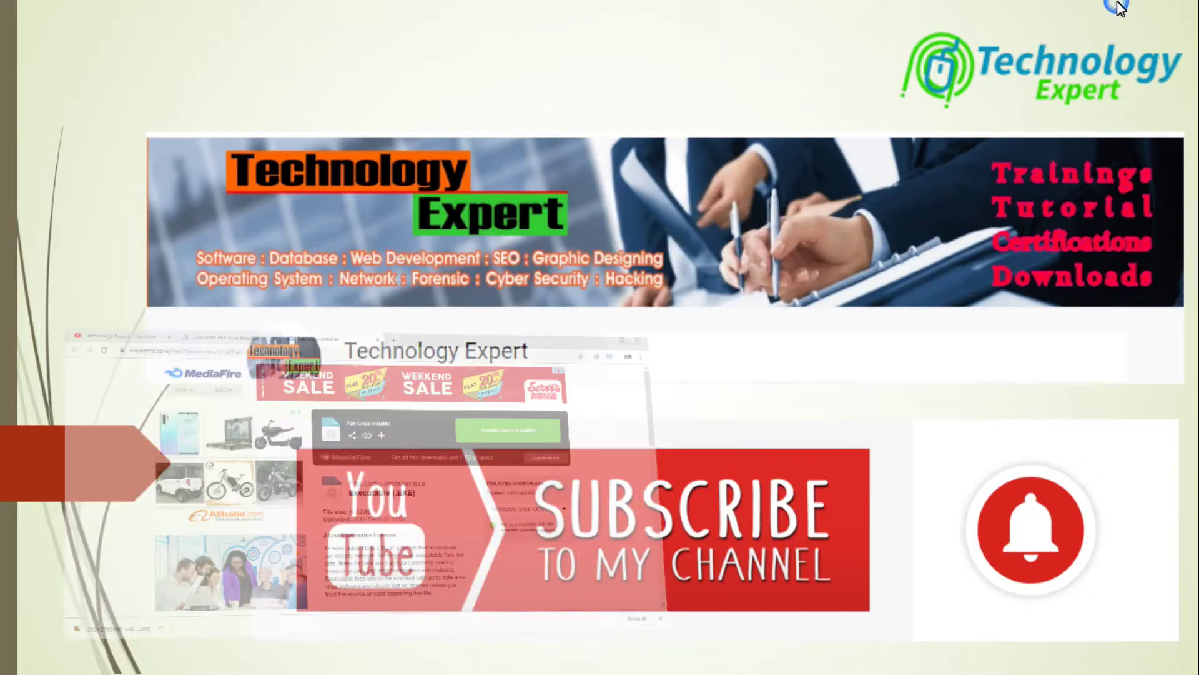
key(Escape)
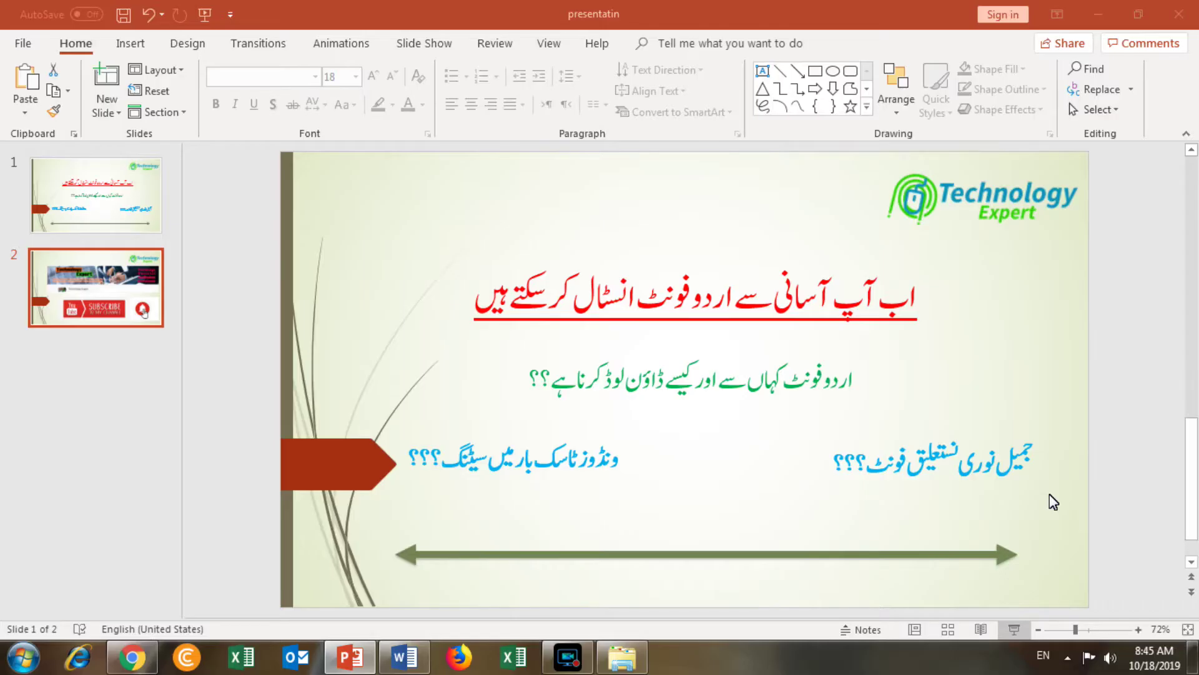
click(1042, 657)
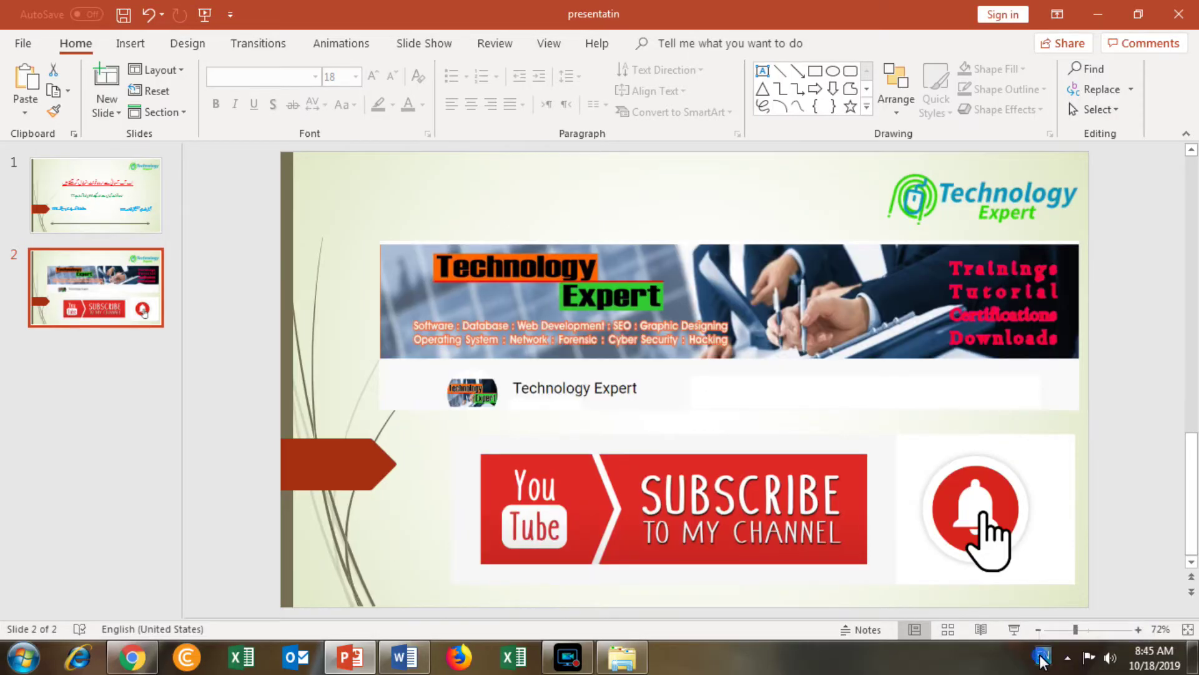
click(1100, 4)
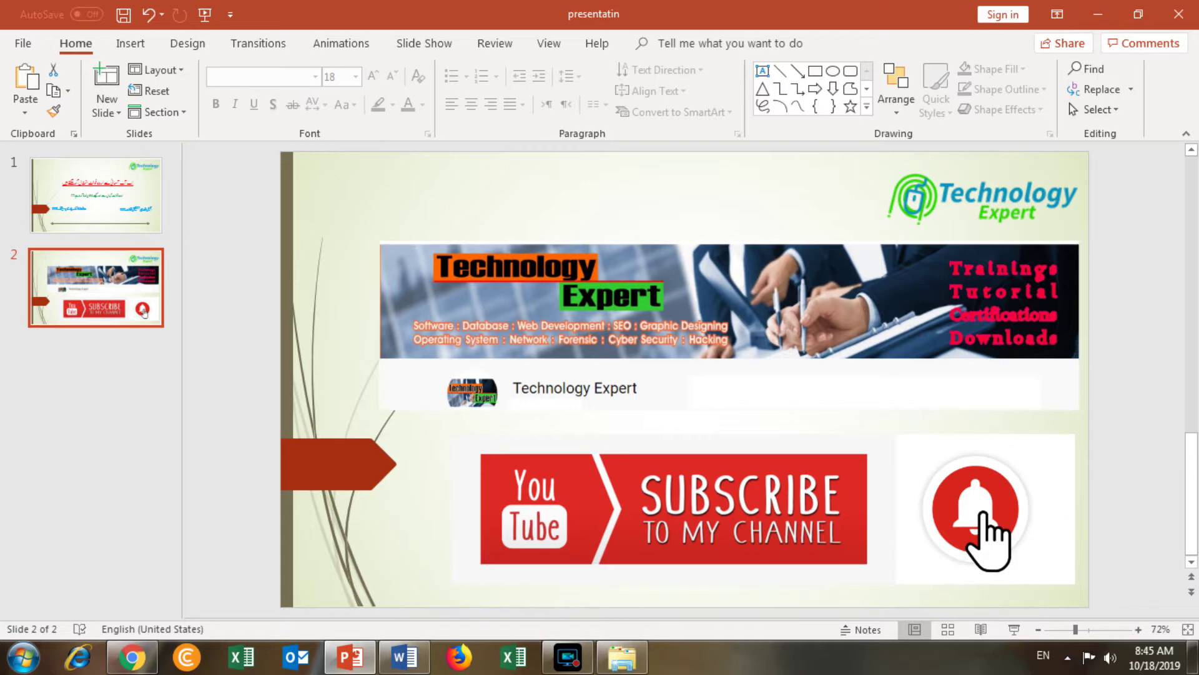
click(1097, 13)
Choose Urdu (Islamic Republic of Pakistan) from the Windows input languages
click(1041, 659)
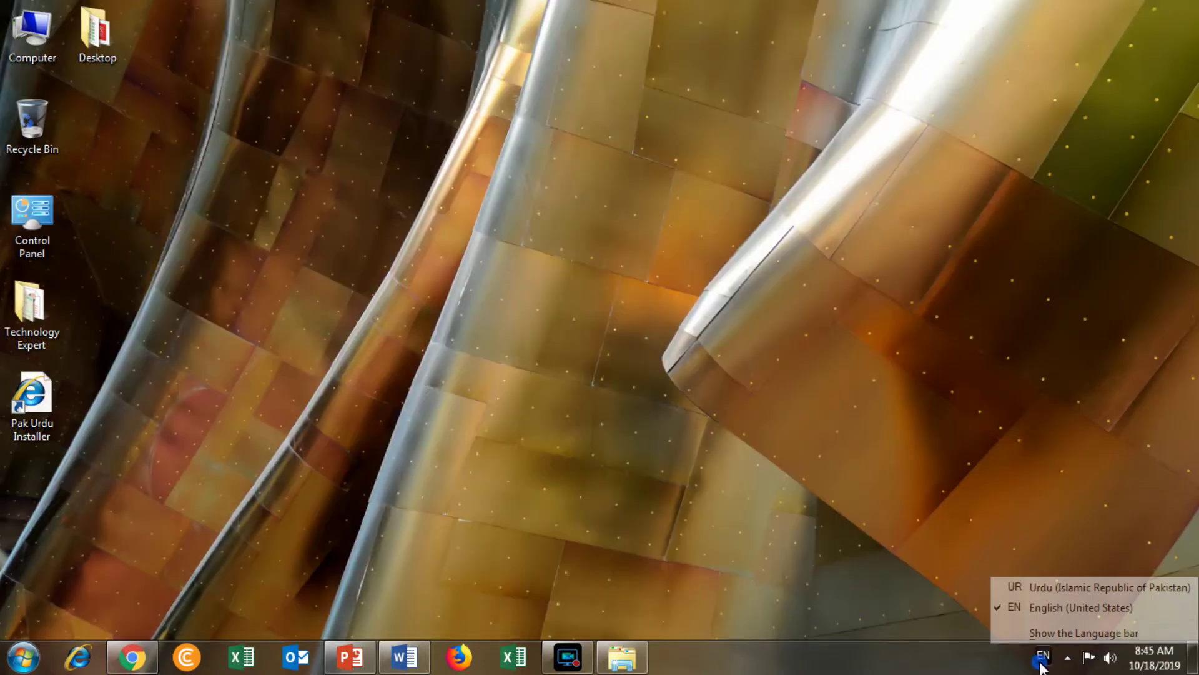
click(1043, 592)
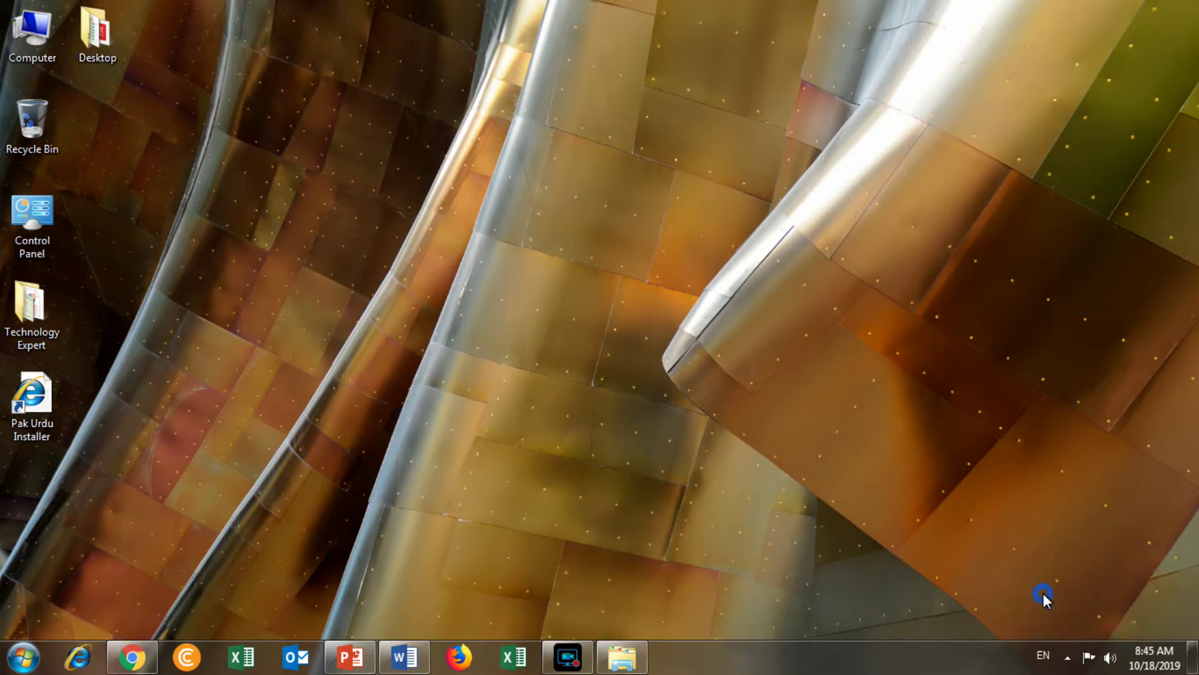
Create a new text document on the desktop with its default name and open it in Notepad
right_click(583, 309)
mouse_move(676, 491)
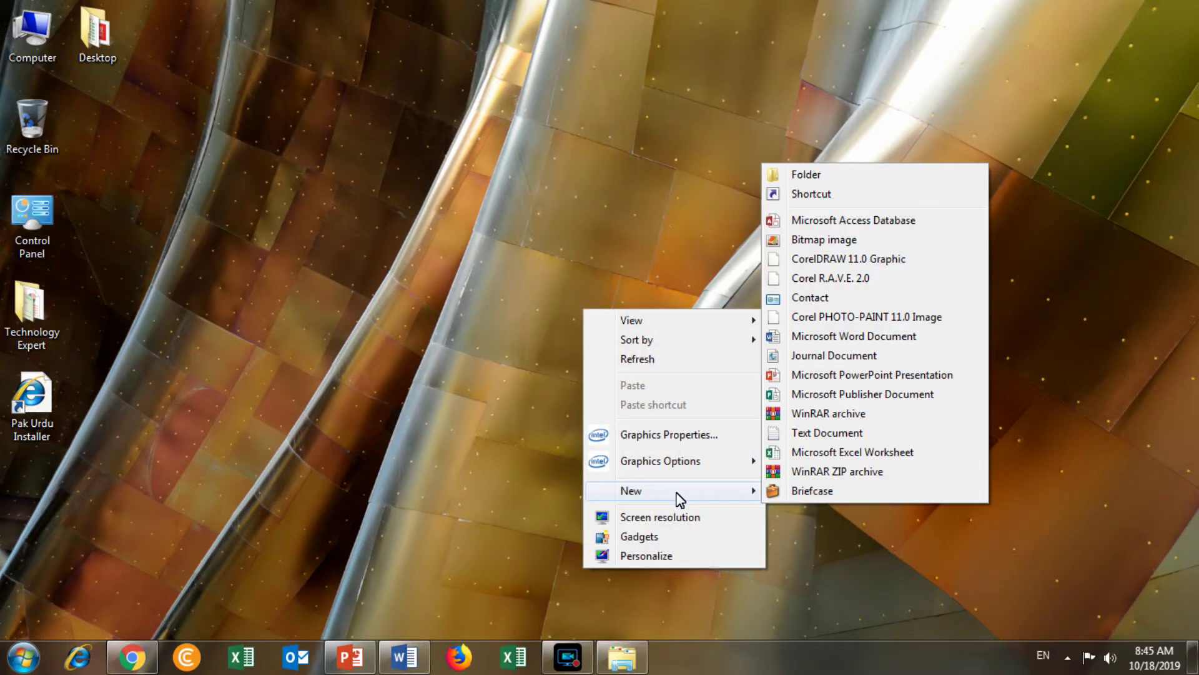
click(808, 433)
click(628, 310)
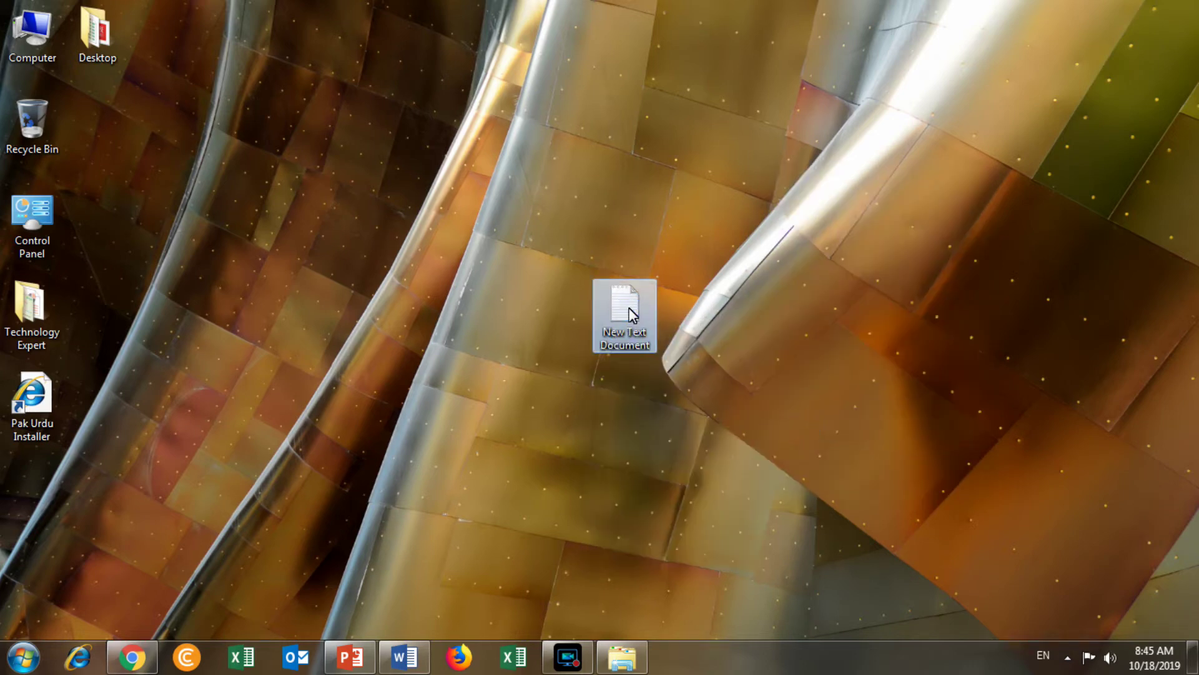
double_click(631, 313)
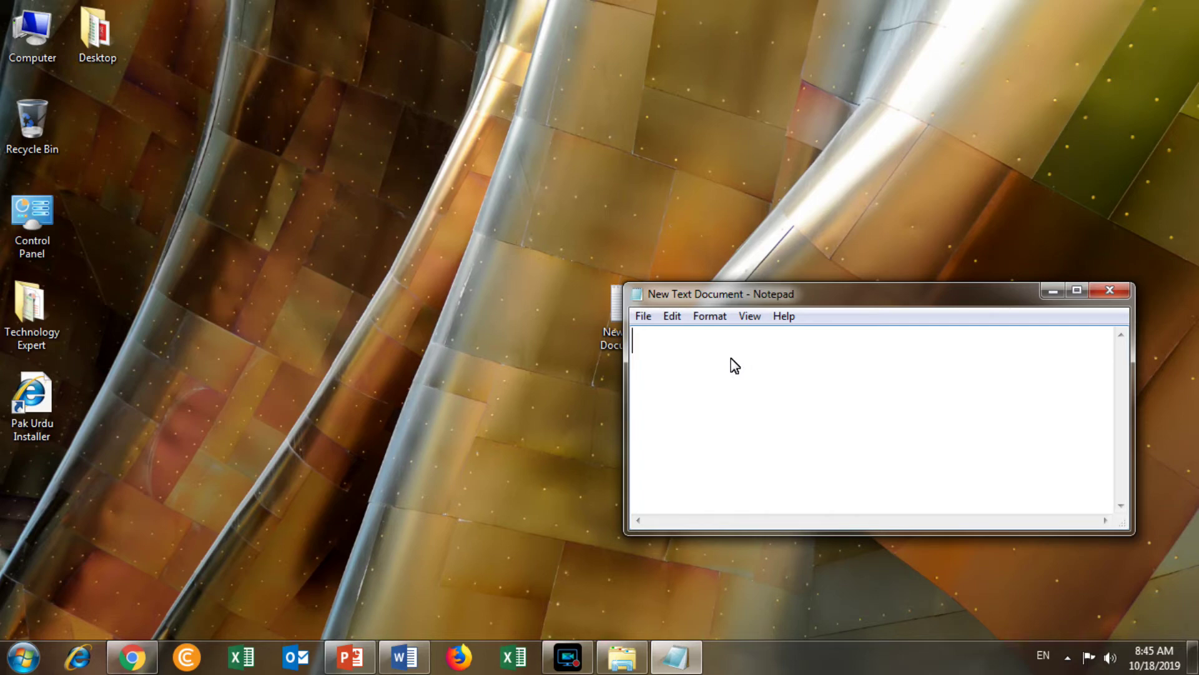
Switch the keyboard input to Urdu and write "ٹیکنالوجی یوٹیوب" in the text document
key(alt+shift)
text(ٹیکنالوجی)
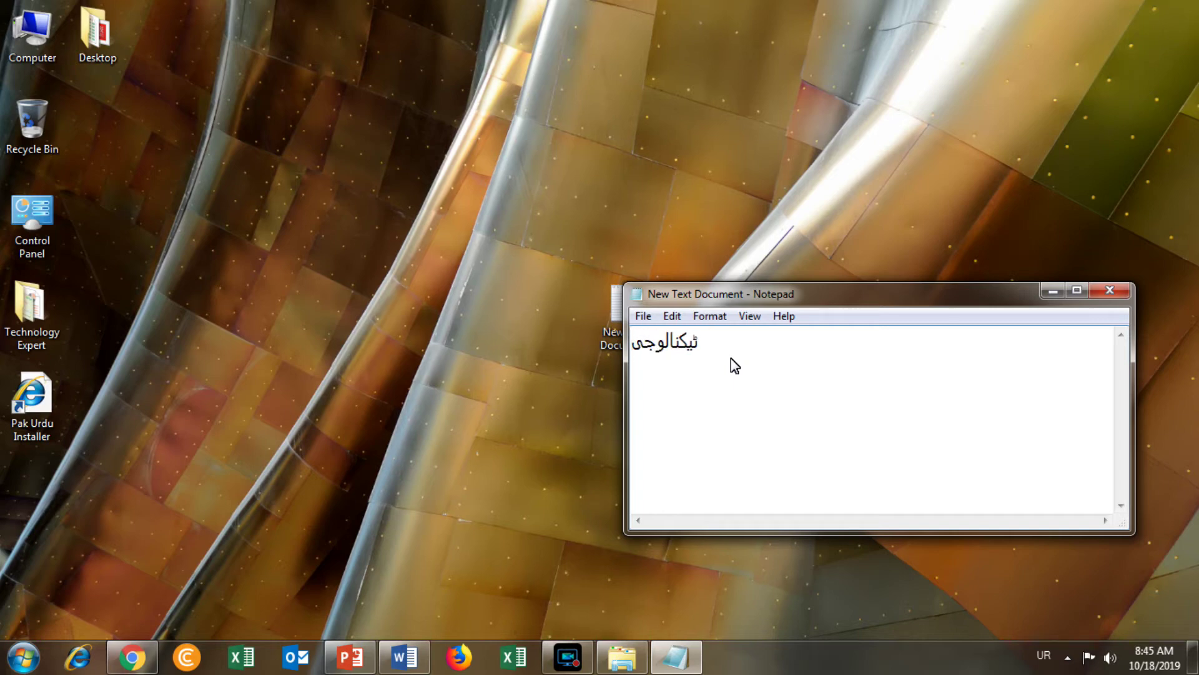
text( ی)
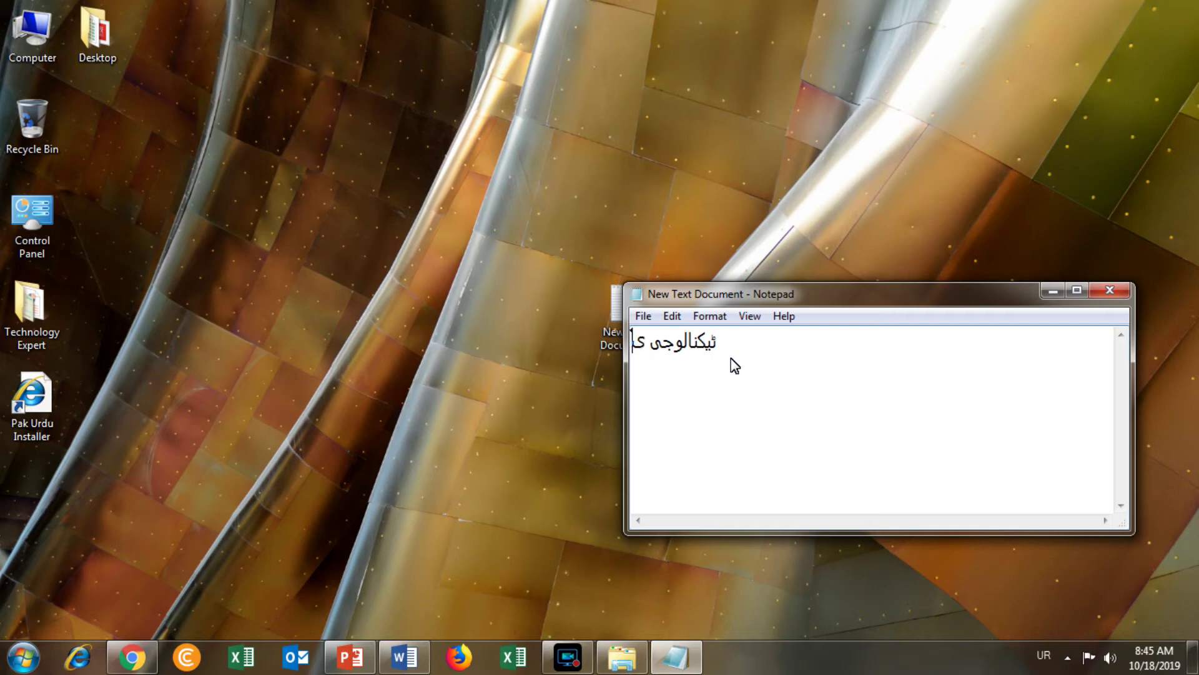
text(وٹیوب)
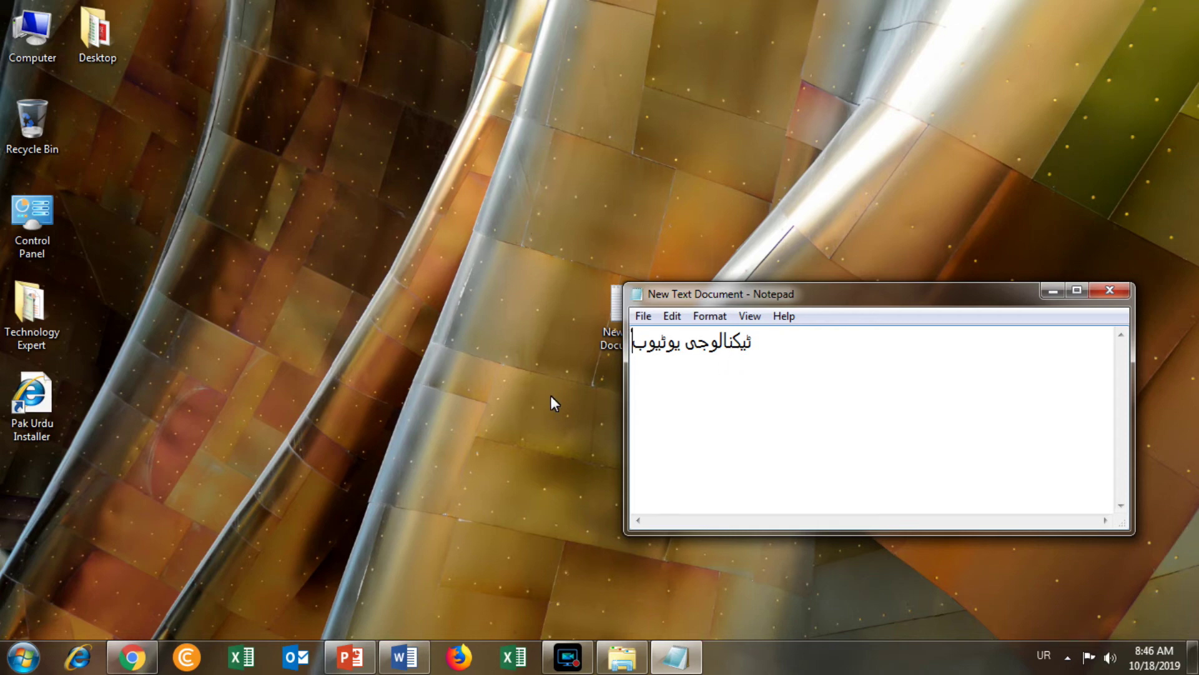
click(358, 657)
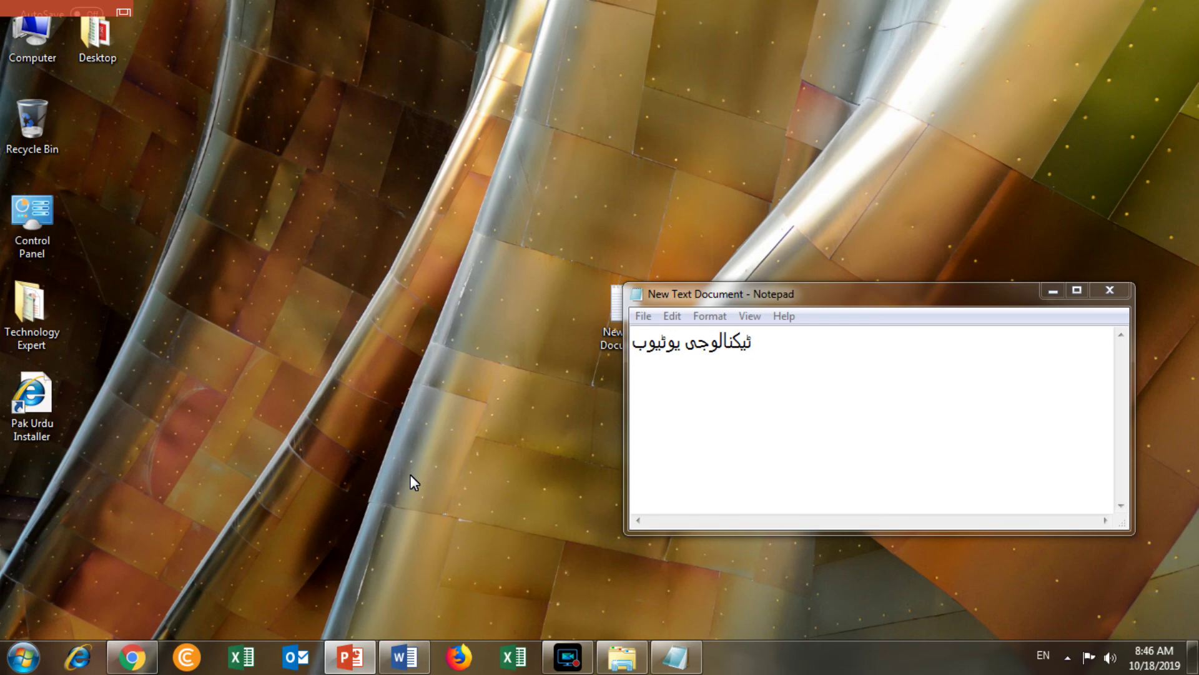
key(super+f)
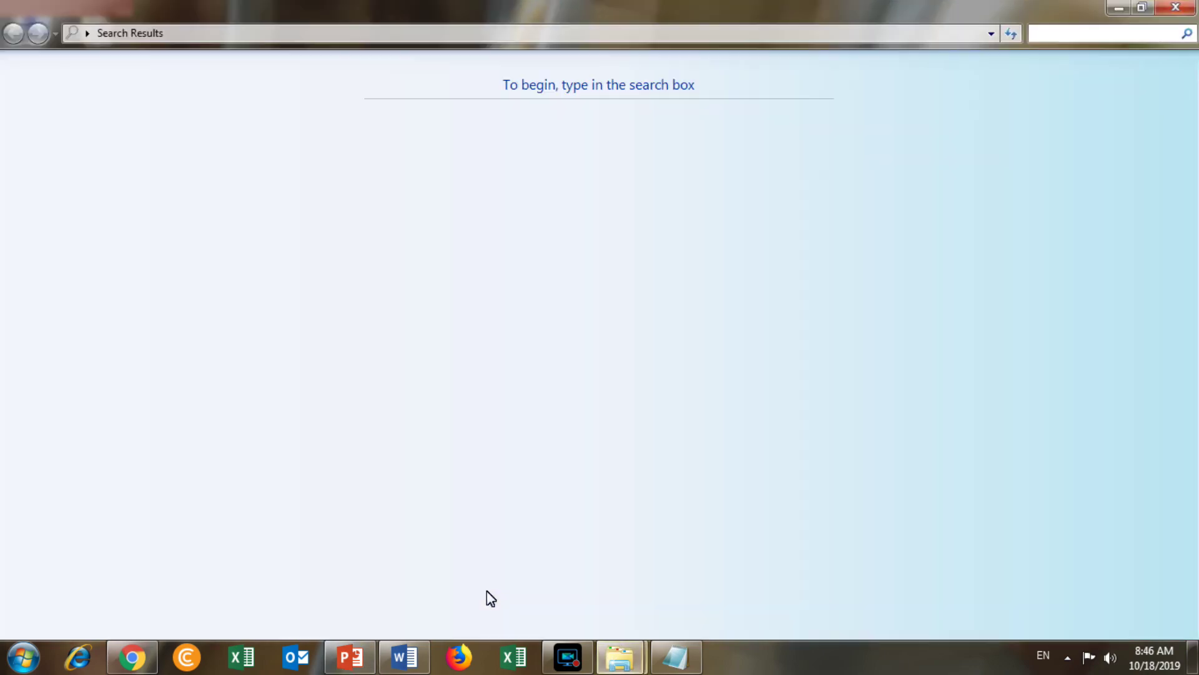
click(566, 655)
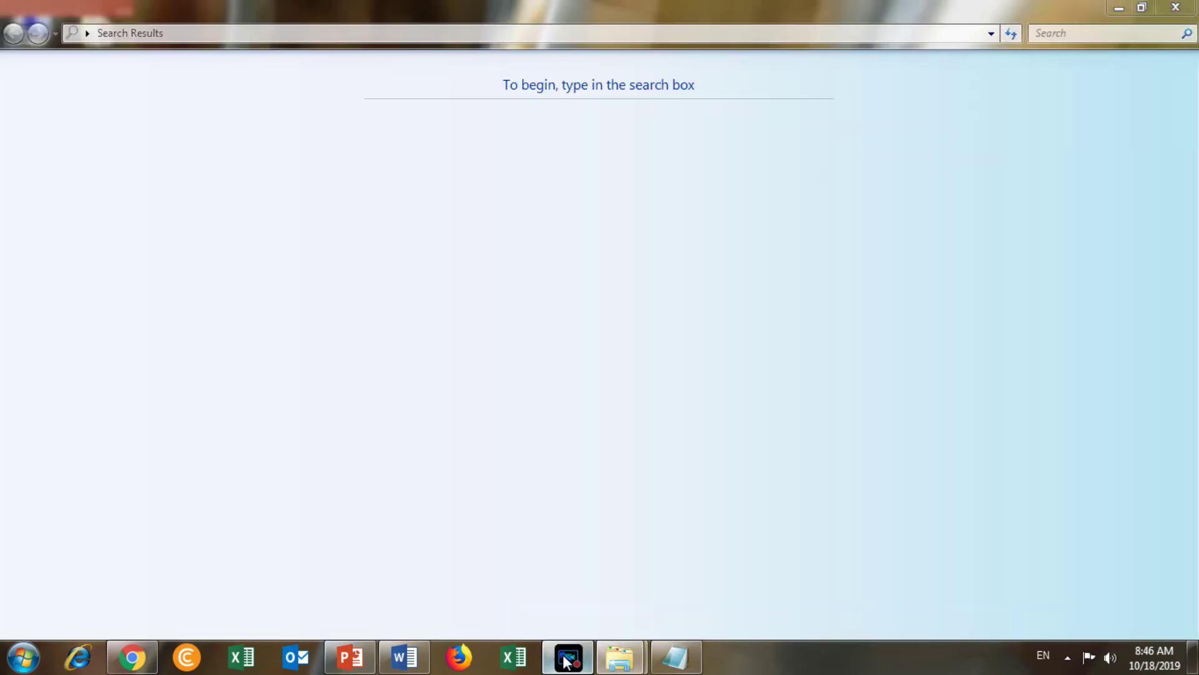